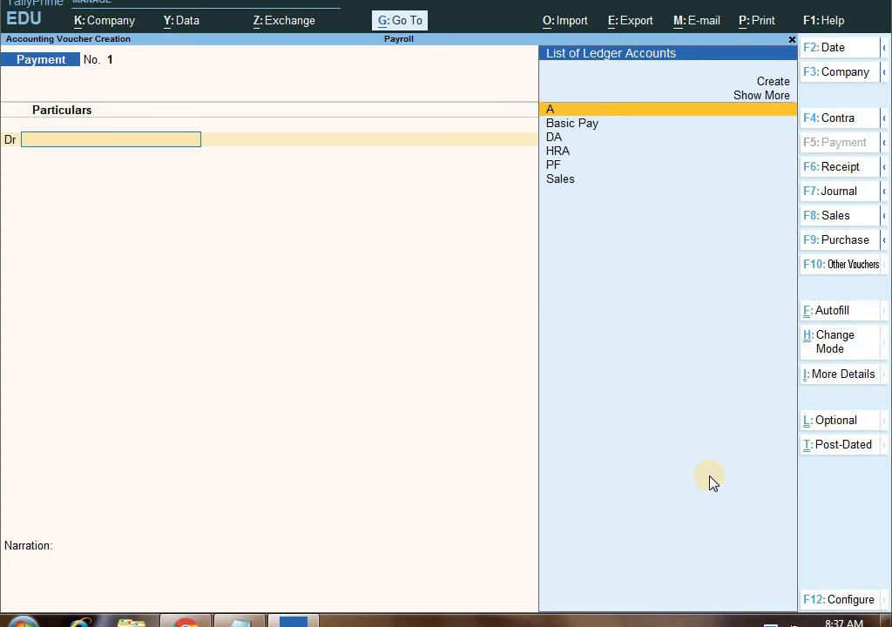
View the Contra, Payment and Receipt voucher entry screens for the Payroll company, and leave voucher creation
key(F4)
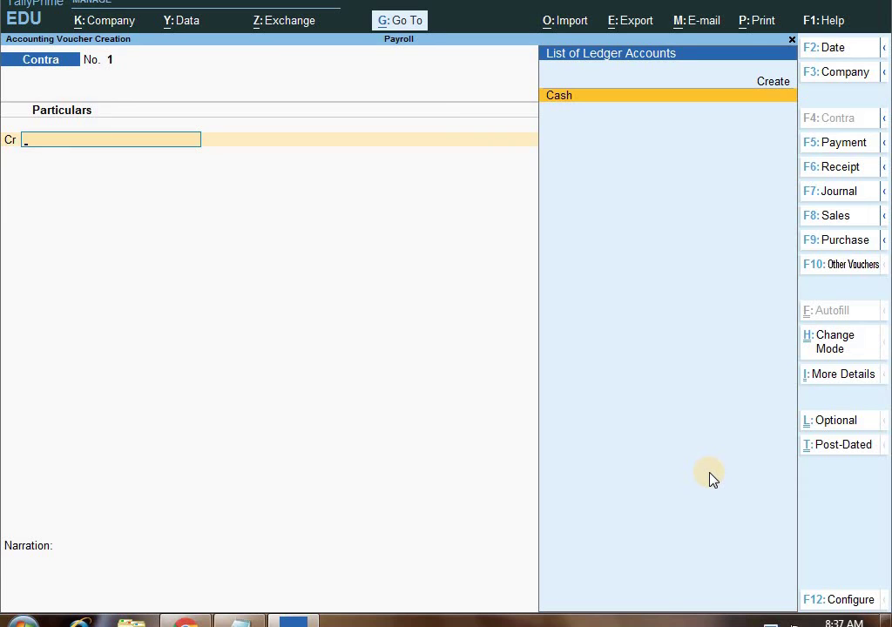
key(F5)
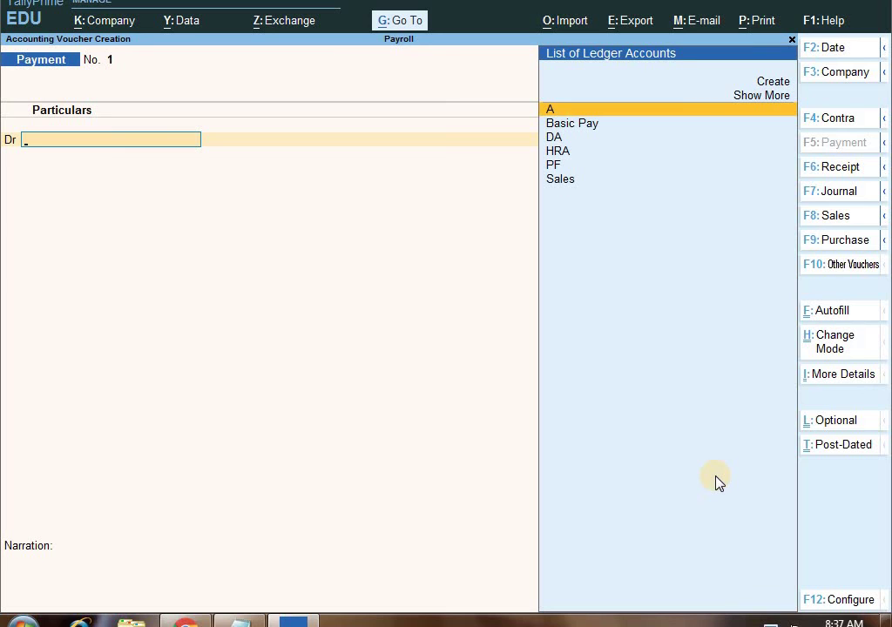
key(F6)
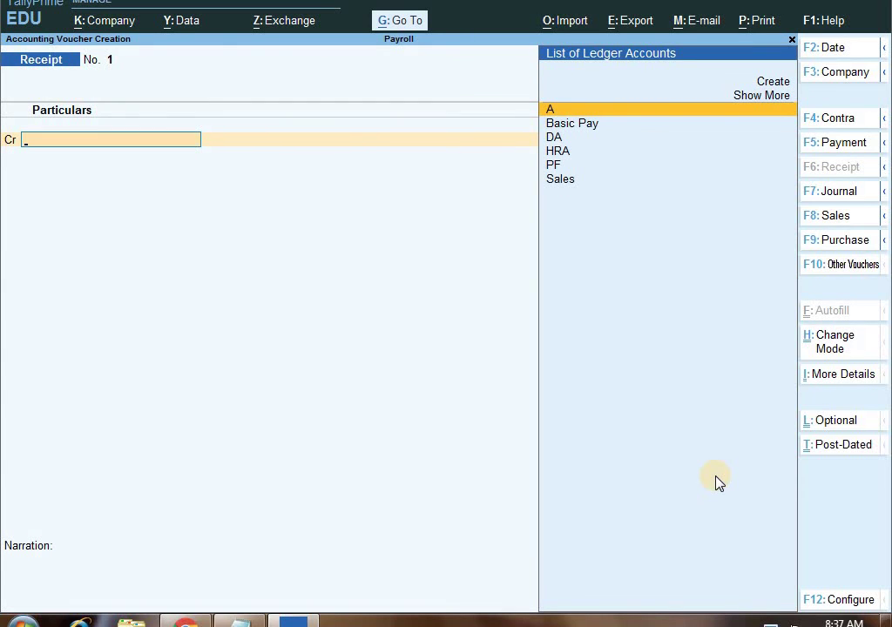
key(Escape)
key(y)
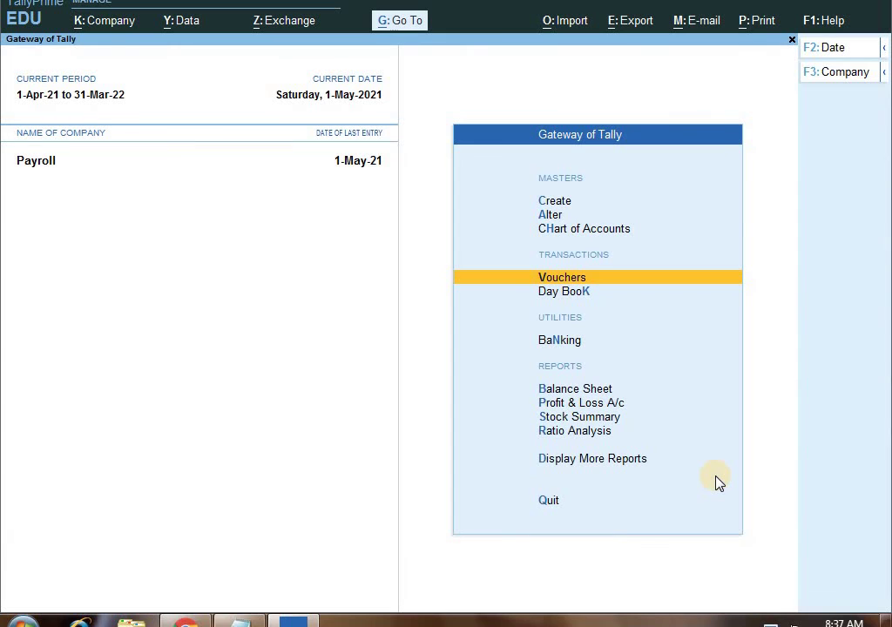
Open the Select Company list to load another company
key(F3)
key(Up)
key(Up)
key(Up)
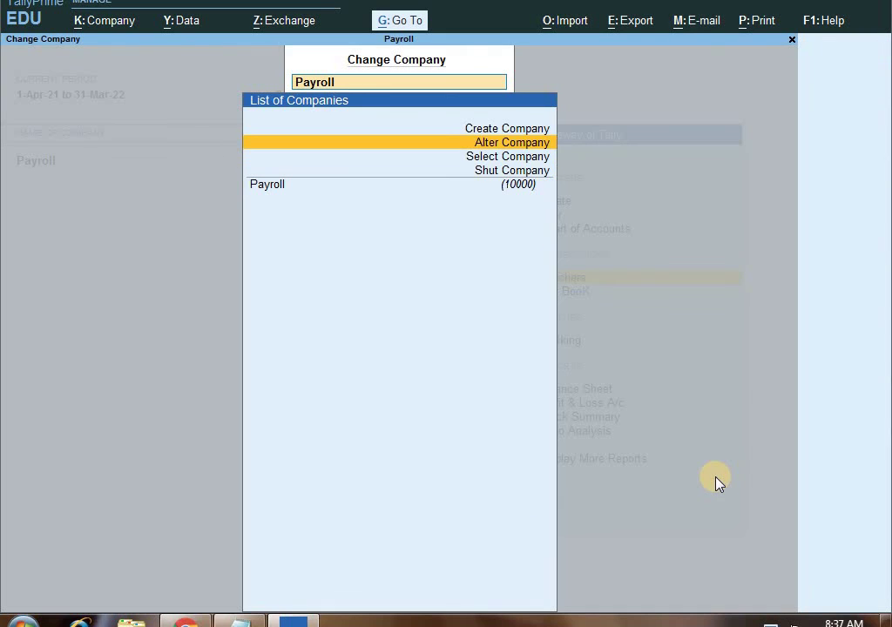
key(Down)
key(Return)
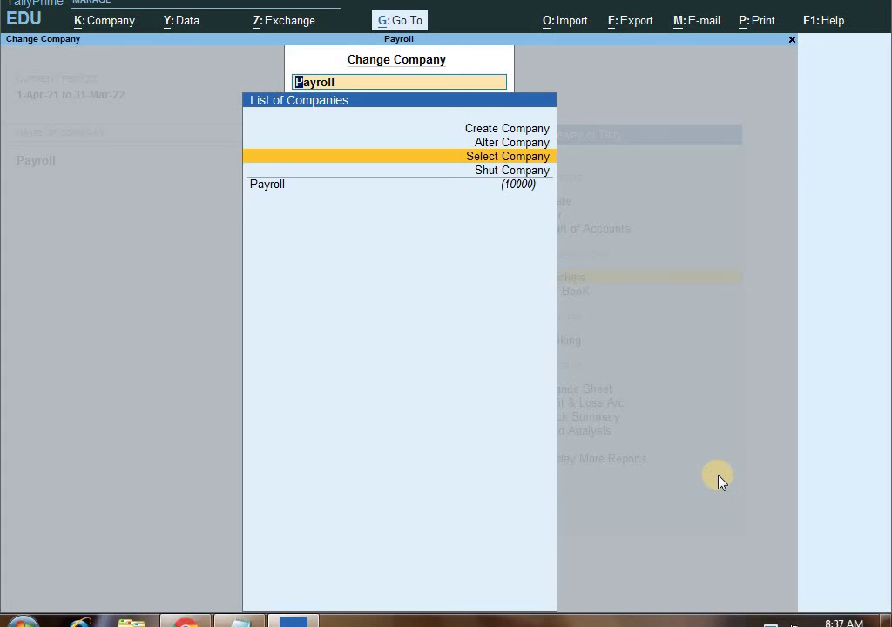
key(Return)
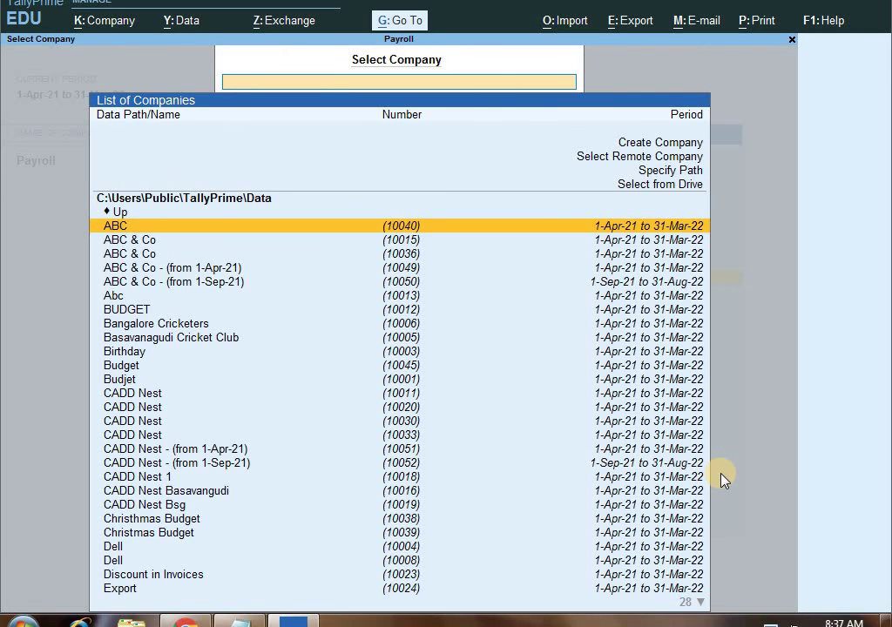
text(sa)
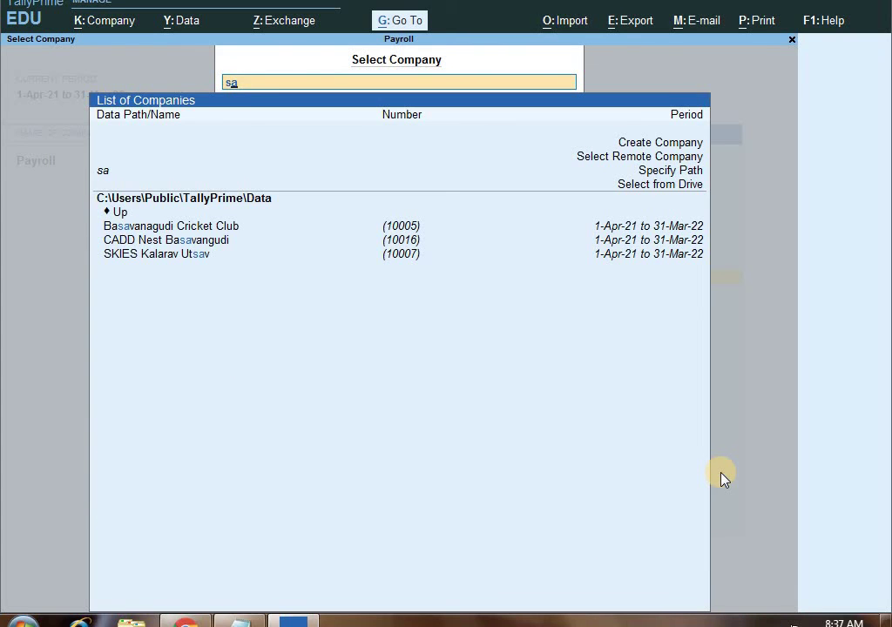
key(BackSpace)
key(BackSpace)
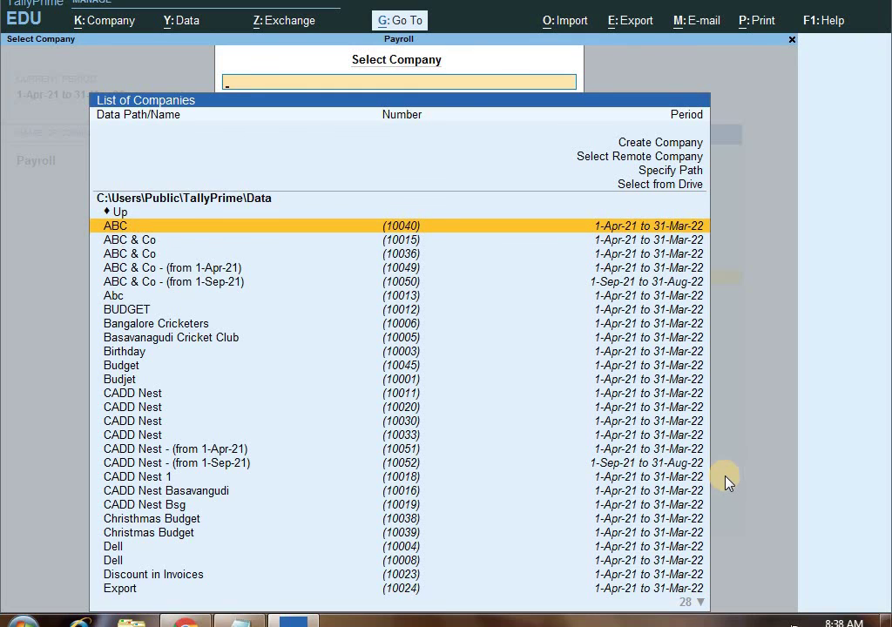
Load the company Unnathi & Co from the list of companies
key(Down)
key(Down)
key(Down)
key(Down)
key(Up)
key(Up)
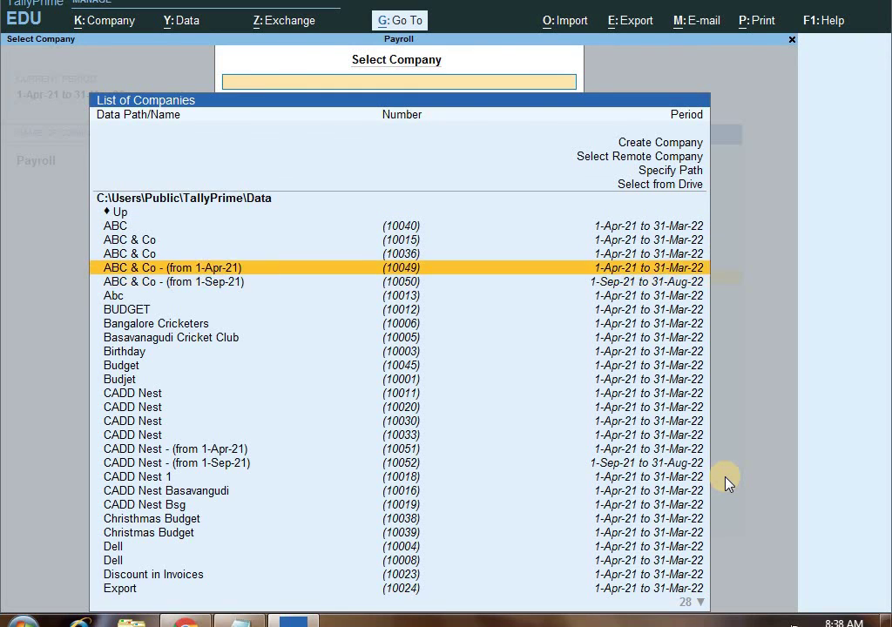
key(Down)
key(Down)
key(Down)
key(Down)
key(Down)
key(Down)
key(Down)
key(Down)
key(Down)
key(Down)
key(Down)
key(Down)
key(Down)
key(Down)
key(Down)
key(Down)
key(Down)
key(Down)
key(Down)
key(Down)
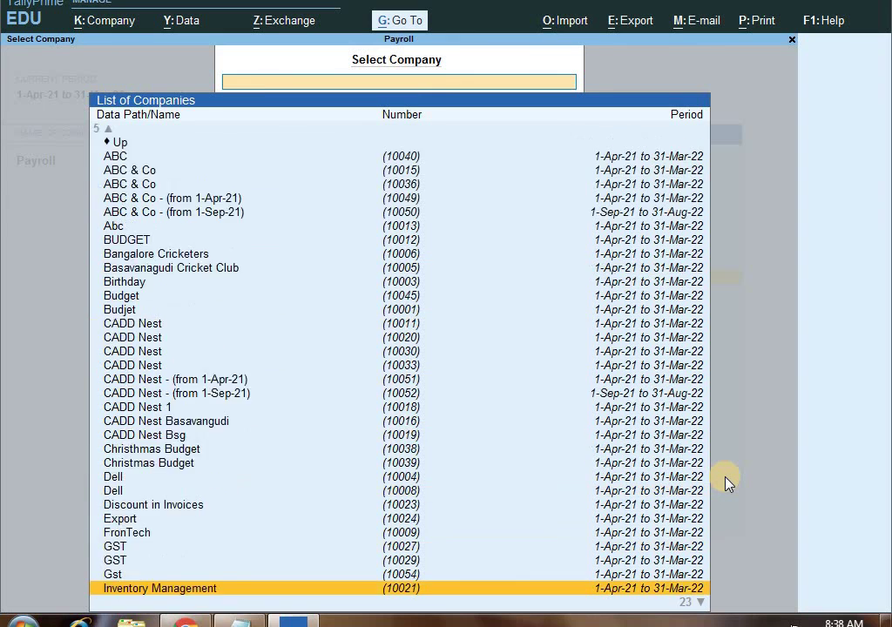
key(Down)
key(Down)
key(Down)
key(Down)
key(Down)
key(Down)
key(Up)
key(Up)
key(Up)
key(Up)
key(Up)
key(Up)
key(Up)
key(Up)
key(Up)
key(Up)
key(Up)
key(Up)
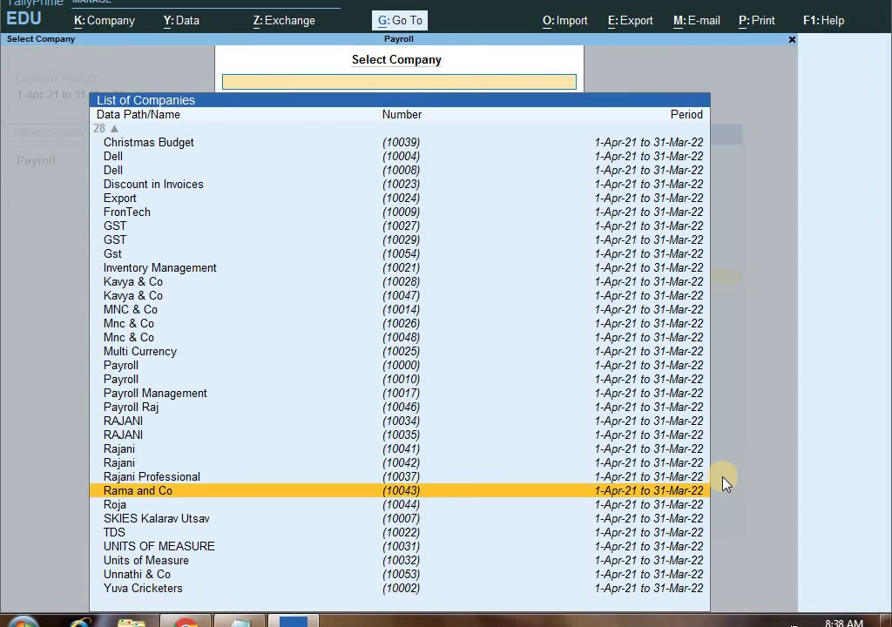
key(Down)
key(Down)
key(Down)
key(Down)
key(Down)
key(Down)
key(Down)
key(Down)
key(Down)
key(Down)
key(Down)
key(Down)
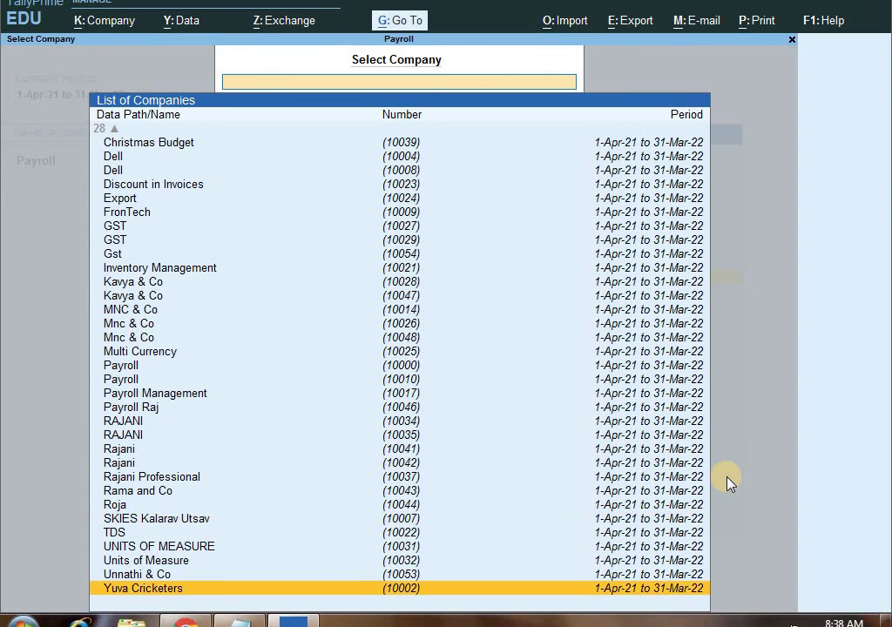
key(Up)
key(Up)
key(Down)
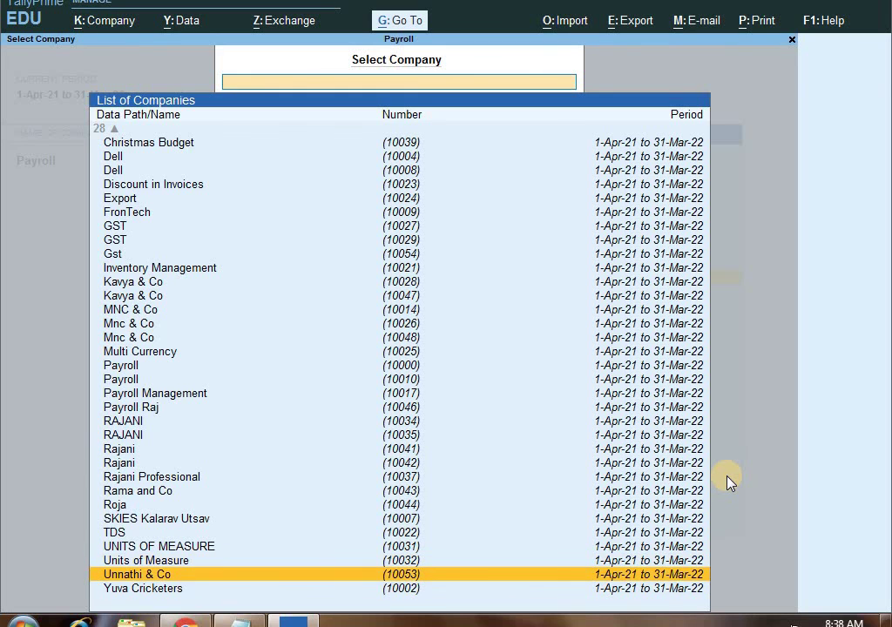
key(Return)
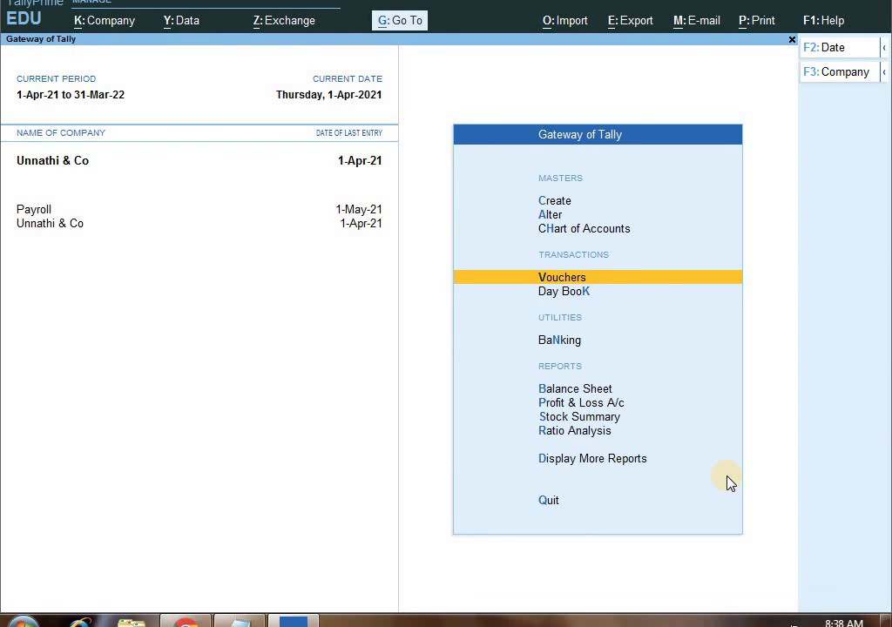
Start a Journal voucher for Unnathi & Co and open the creation of a new ledger from its debit line
key(Return)
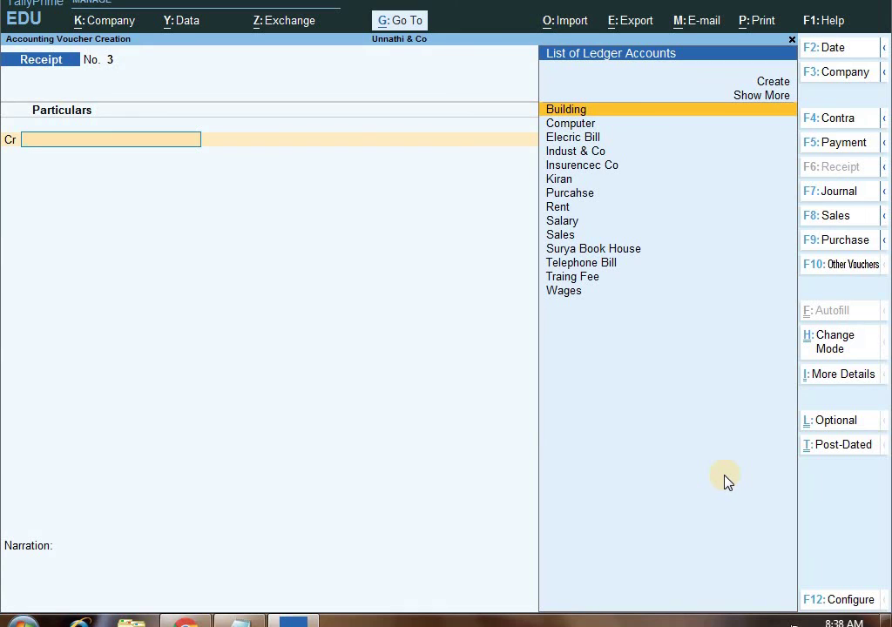
key(F7)
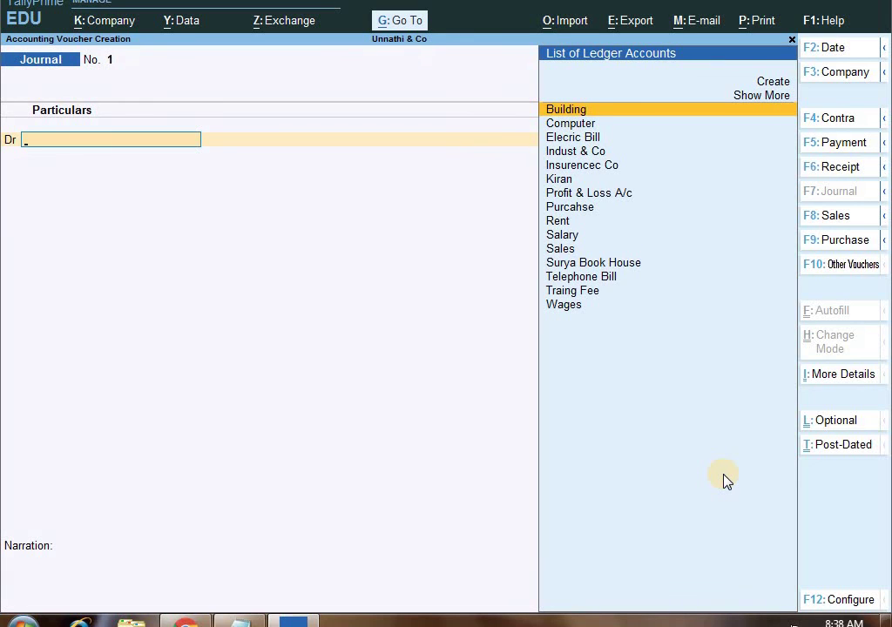
key(Escape)
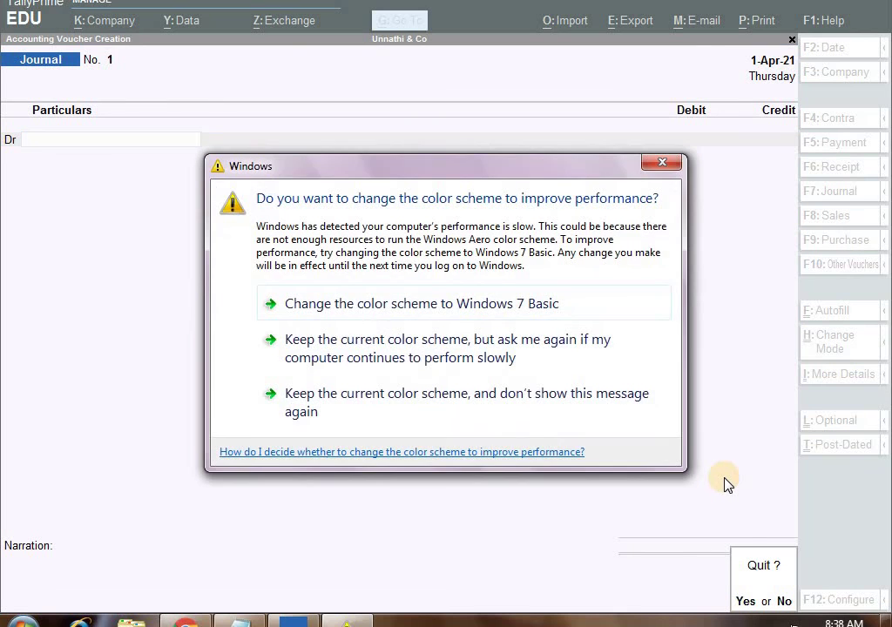
click(660, 161)
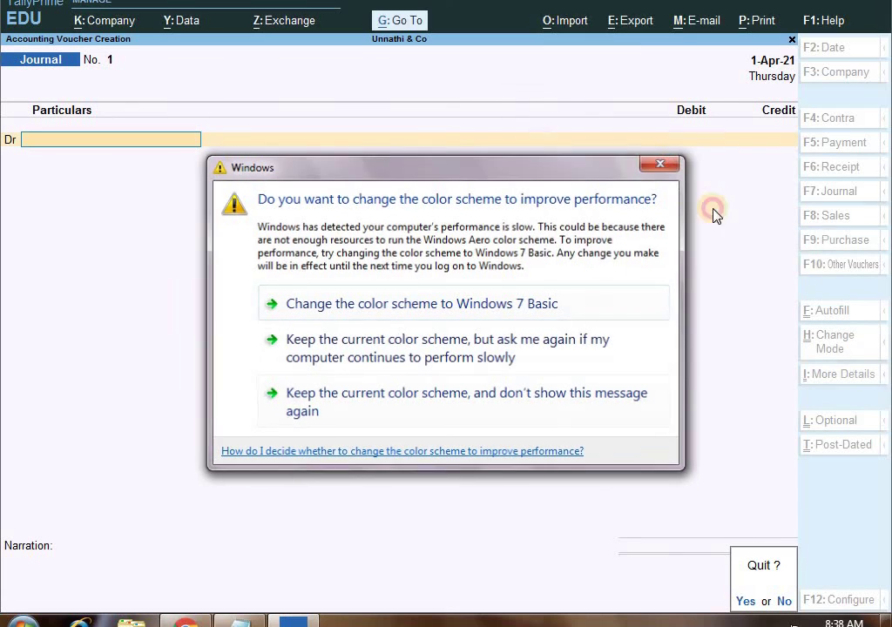
key(y)
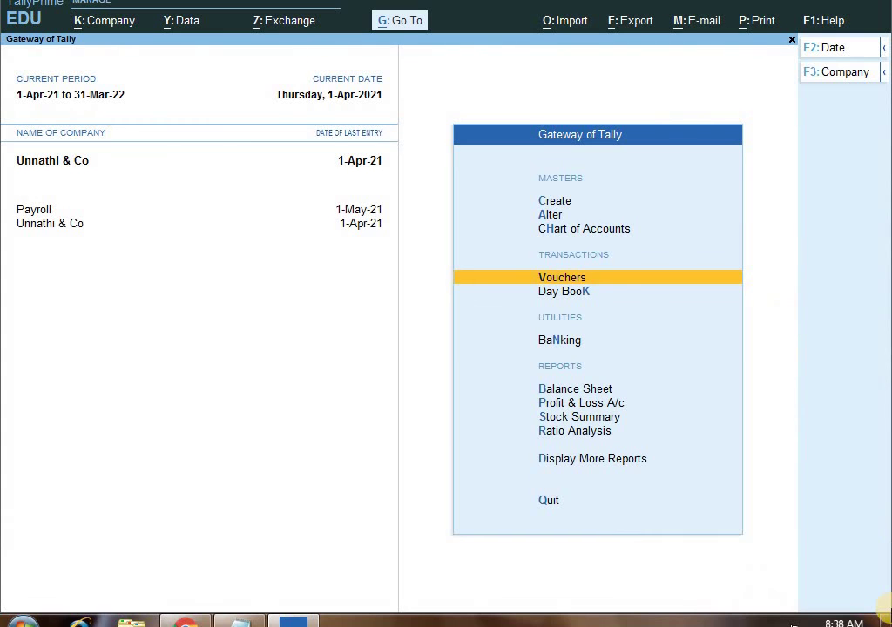
key(Return)
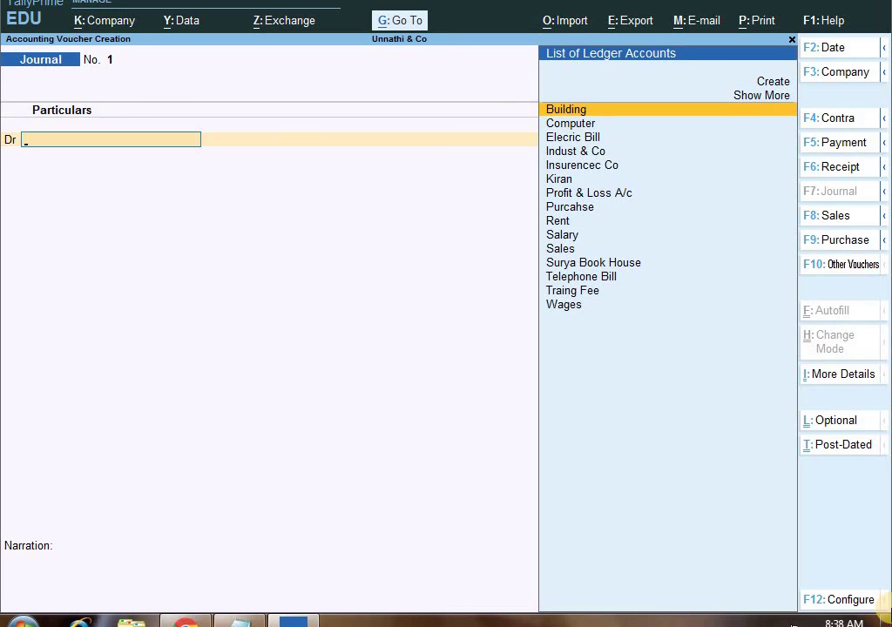
key(alt+c)
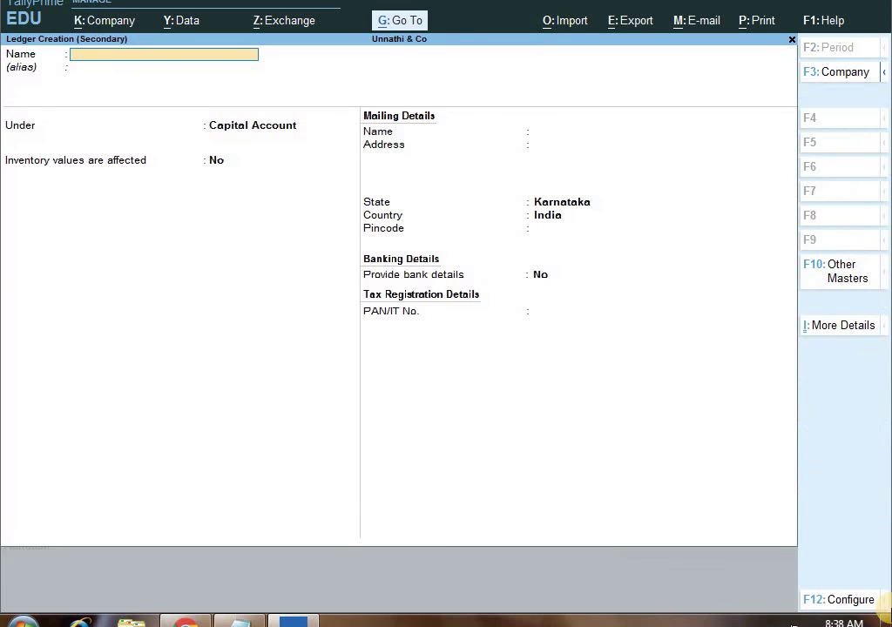
text(Kiran)
key(Return)
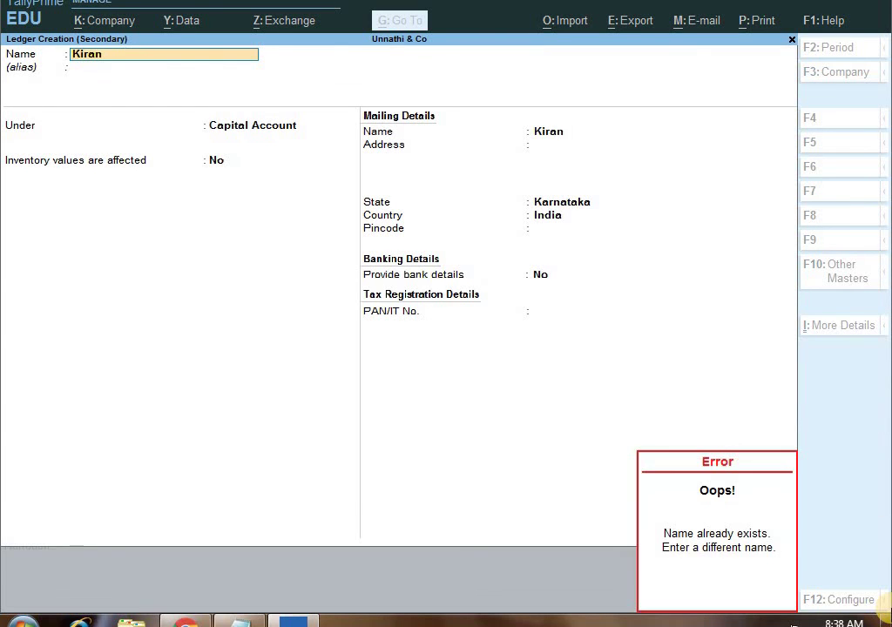
key(Return)
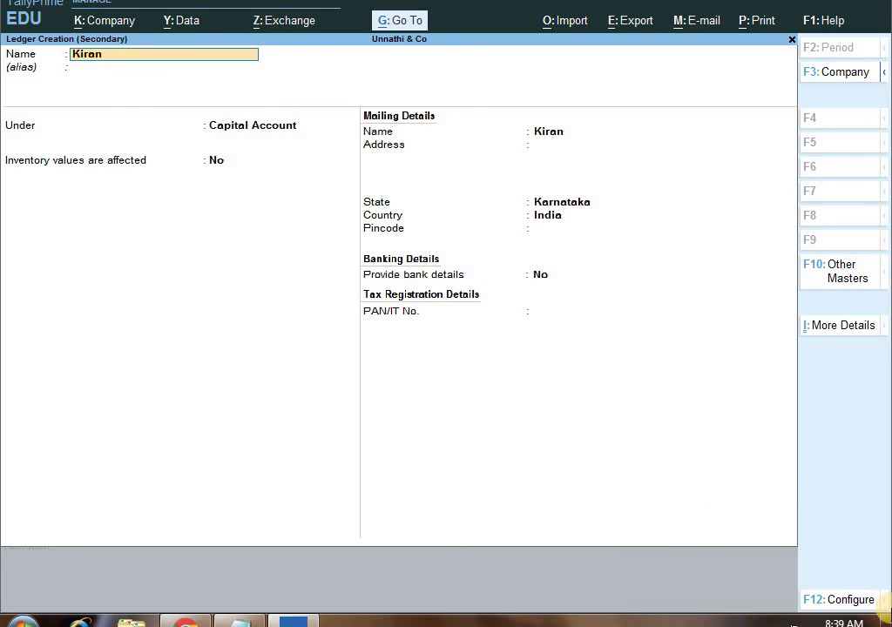
key(BackSpace)
key(BackSpace)
key(BackSpace)
key(BackSpace)
key(BackSpace)
Name the new ledger with the creditor's name followed by "Phone Pay", leaving the alias blank
text(Sushand)
key(BackSpace)
text(th Phone o)
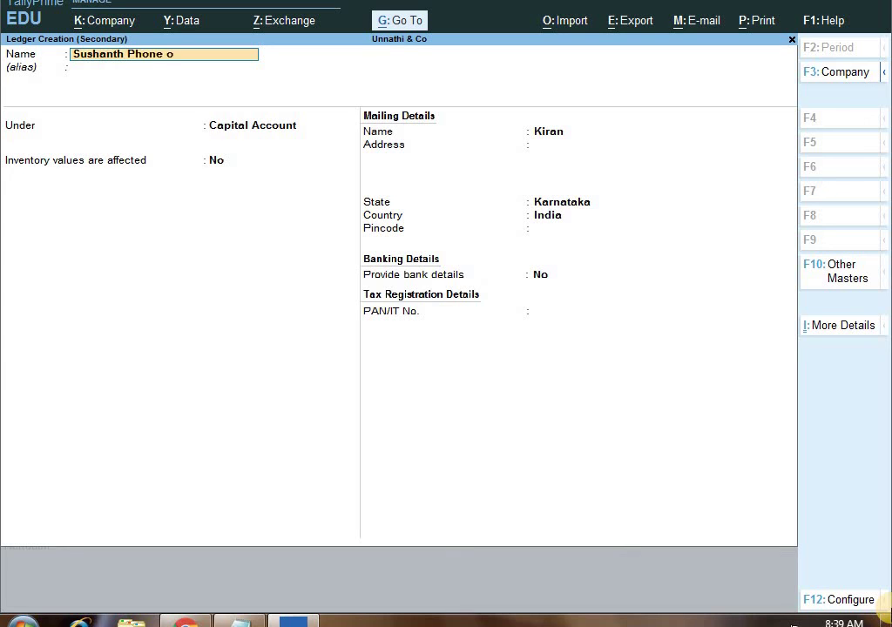
key(BackSpace)
text(Py)
key(BackSpace)
text(ay)
key(Return)
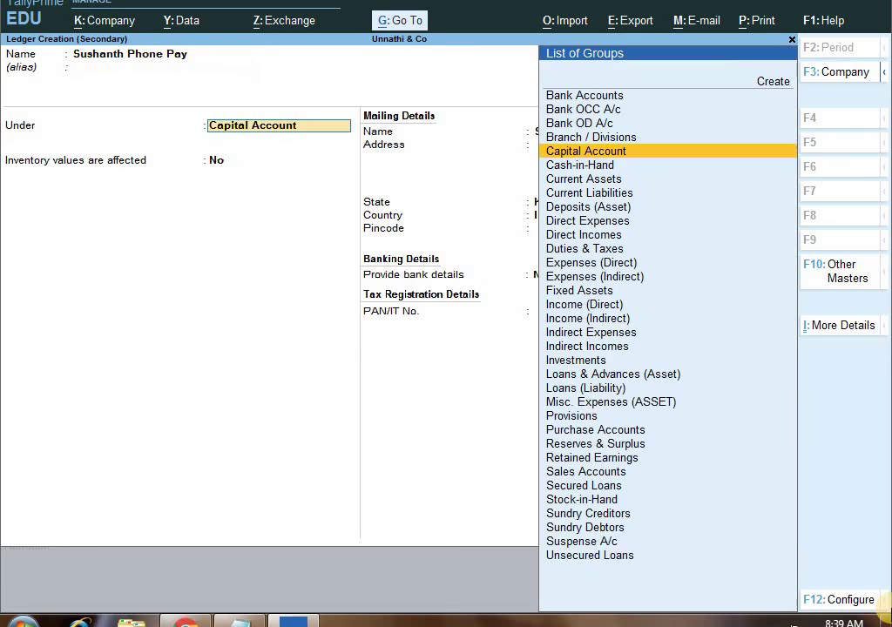
Place the new ledger under the Sundry Creditors group
text(S)
key(Down)
key(Down)
key(Down)
key(Down)
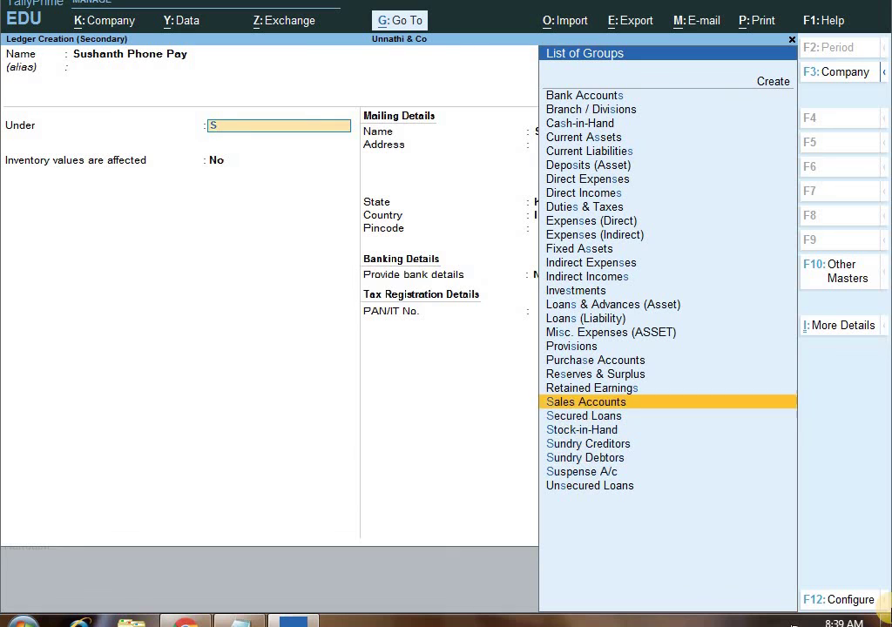
key(Return)
Accept the default balance, mailing, banking and tax details and save the creditor ledger
key(Return)
key(Return)
key(Return)
key(Return)
key(Return)
key(Return)
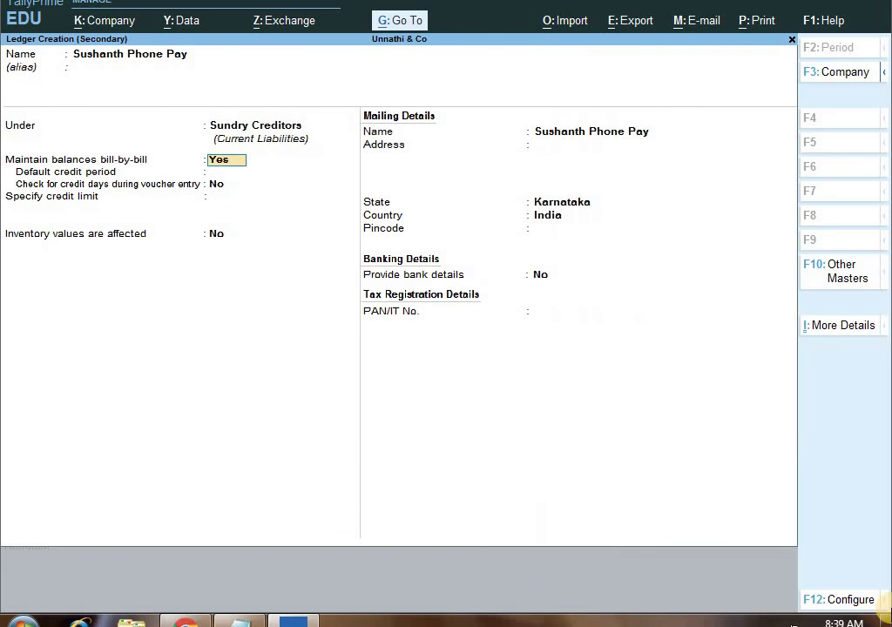
key(Return)
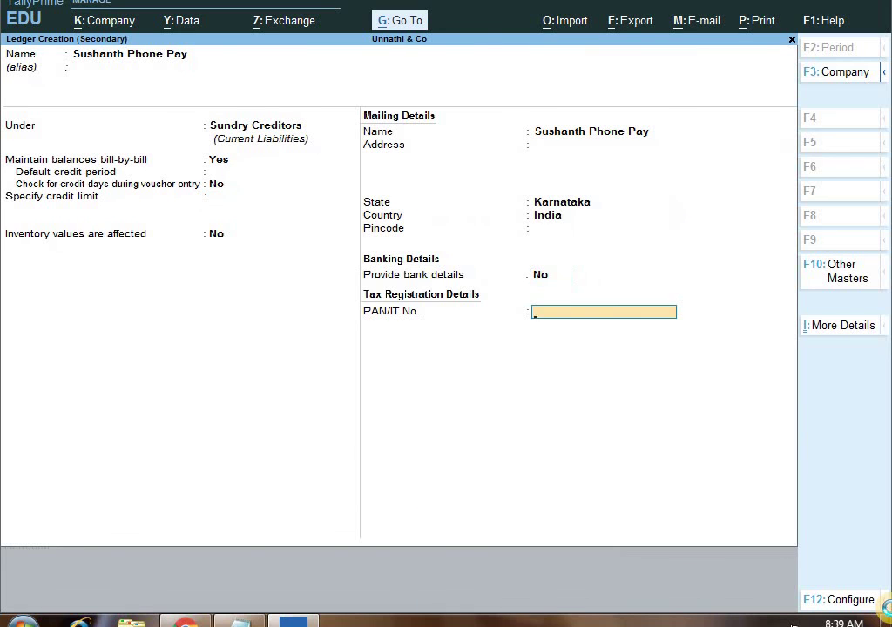
key(Return)
key(Return)
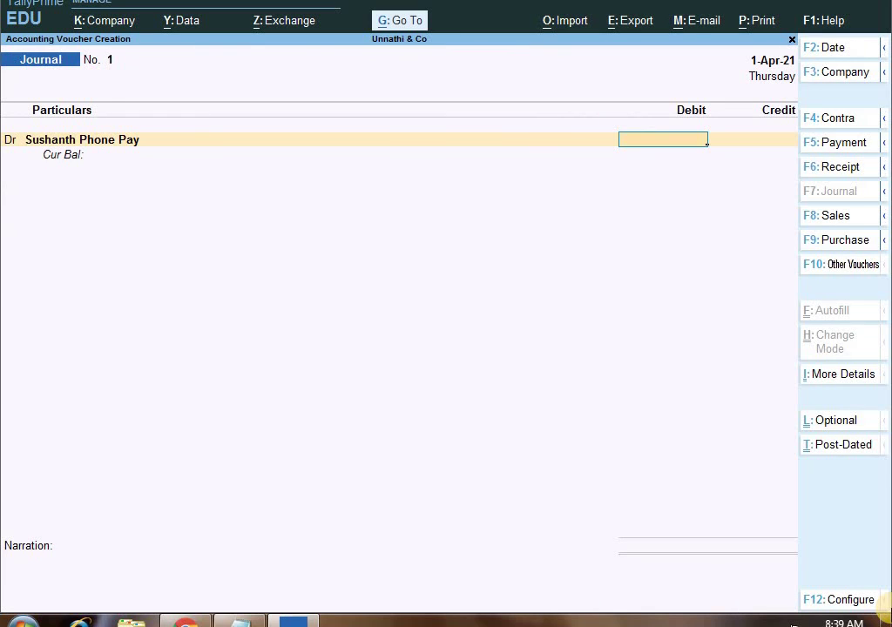
Debit the new Phone Pay creditor ledger with 2500 in the journal
text(25000)
key(BackSpace)
key(Return)
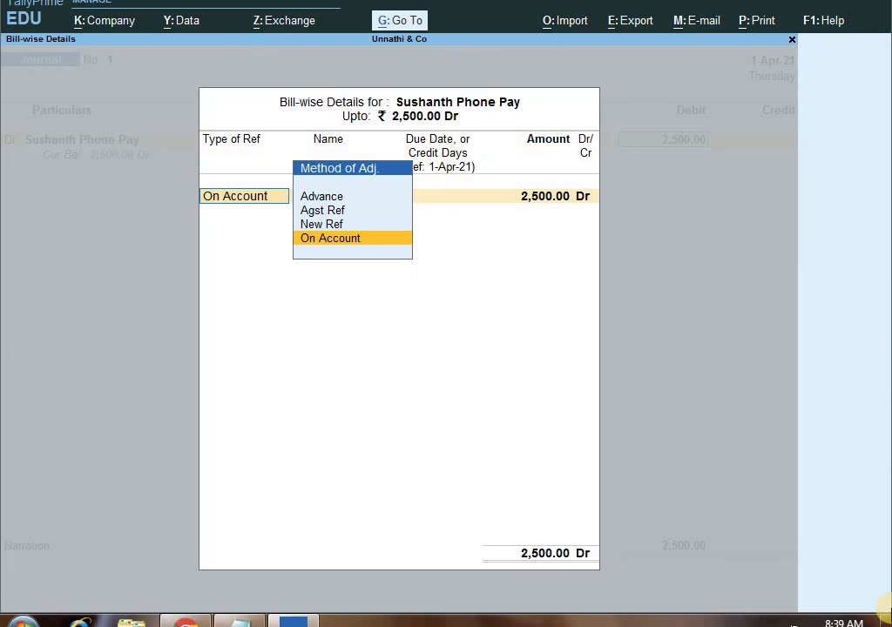
Allocate the full debit amount to a New Ref bill named 1 without a due date
key(Up)
key(Return)
key(Return)
key(Return)
key(Return)
key(Return)
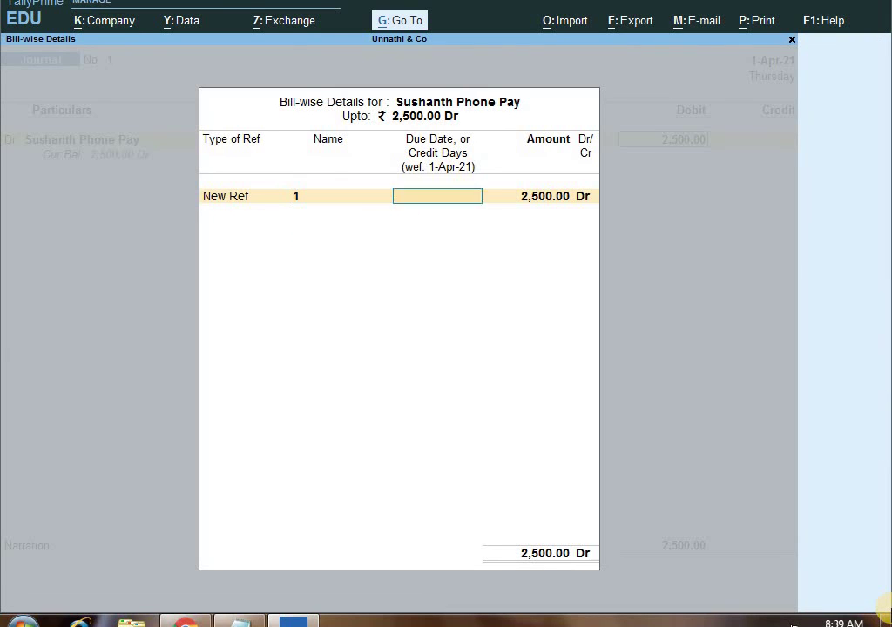
key(Return)
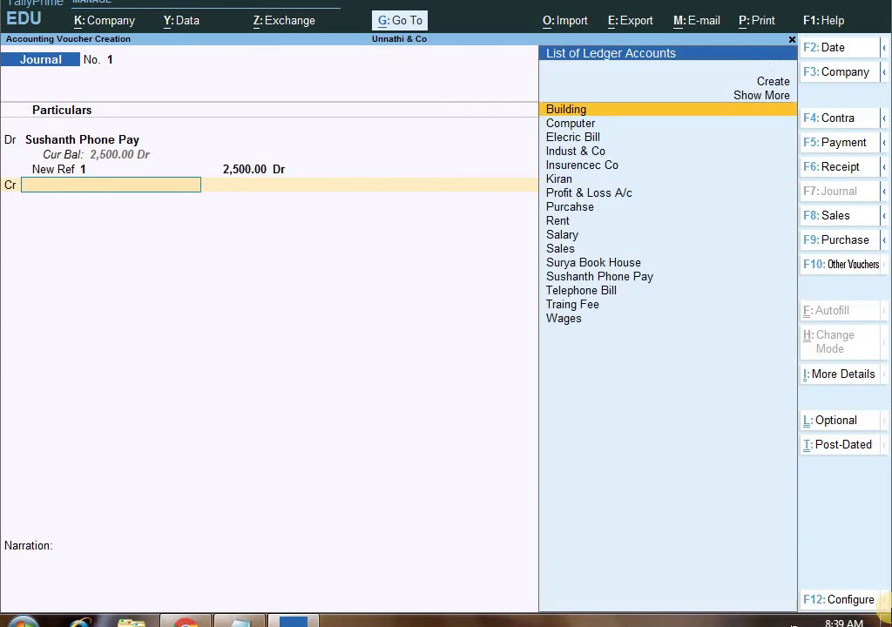
Credit the ledger listed directly above Profit & Loss A/c with 2,500 and save the journal voucher without a narration
key(Down)
key(Down)
key(Down)
key(Down)
key(Down)
key(Down)
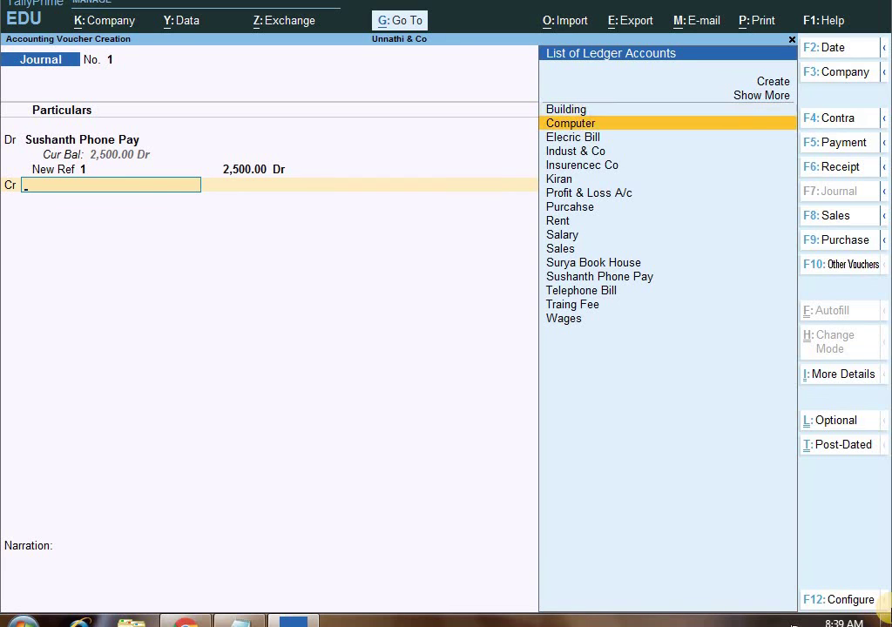
key(Up)
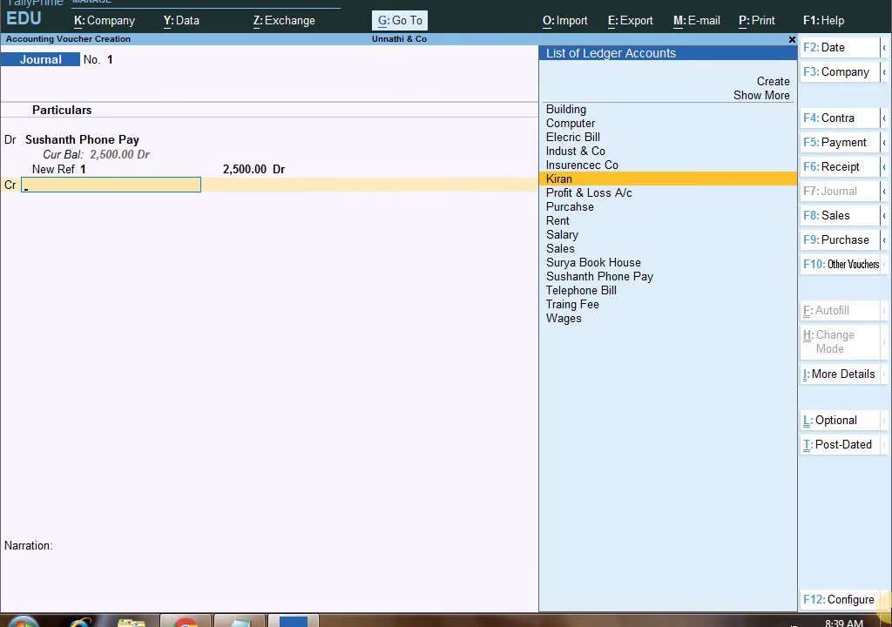
key(Return)
key(Return)
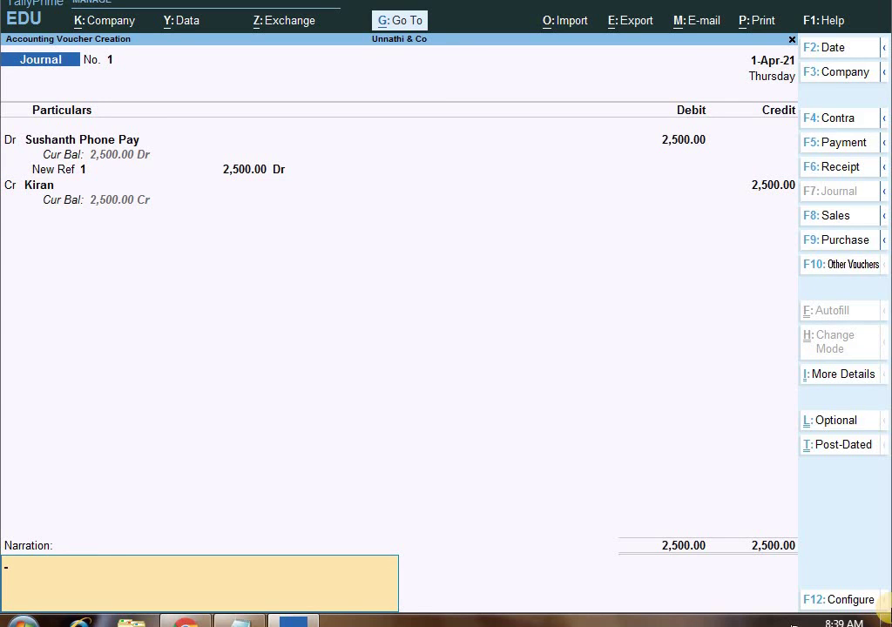
key(Return)
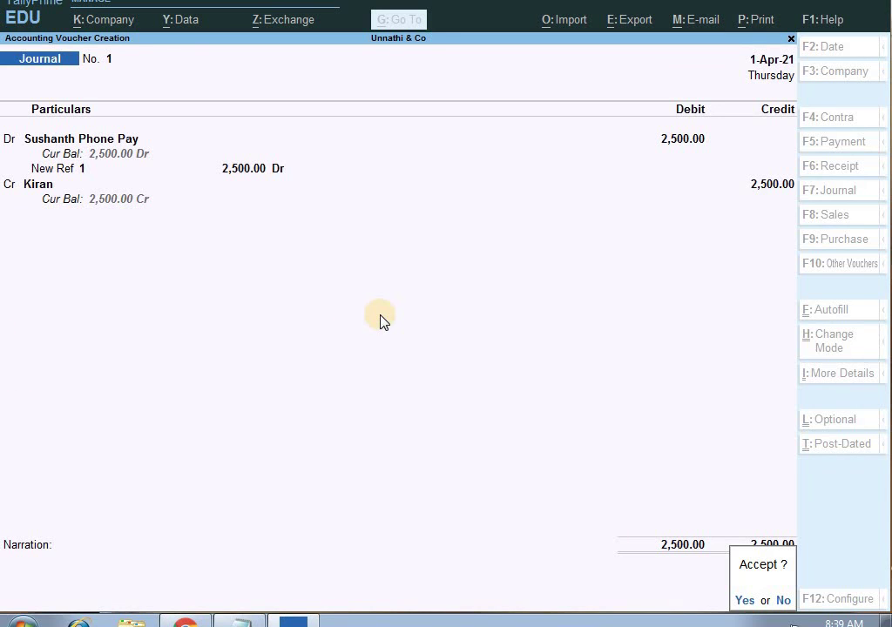
key(Return)
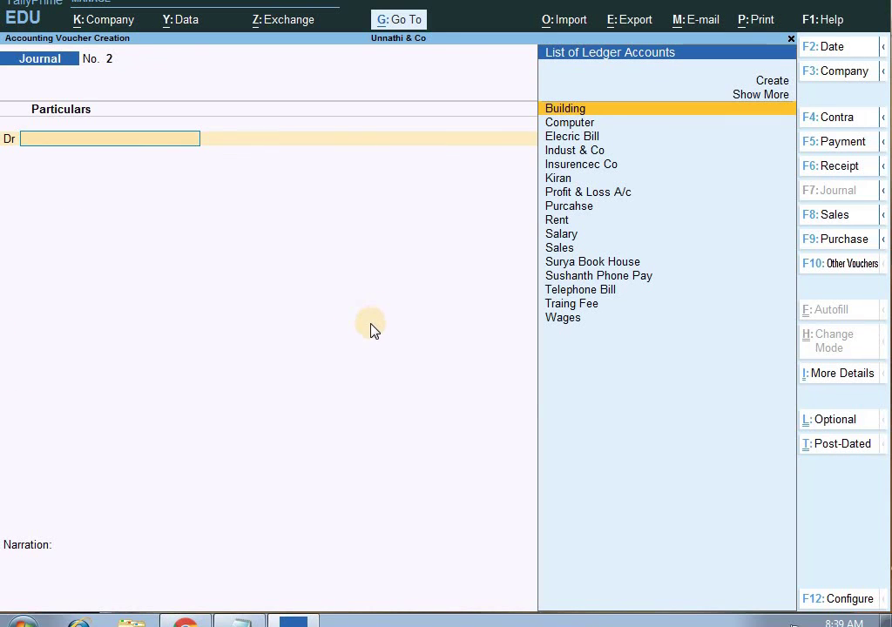
key(Escape)
key(Return)
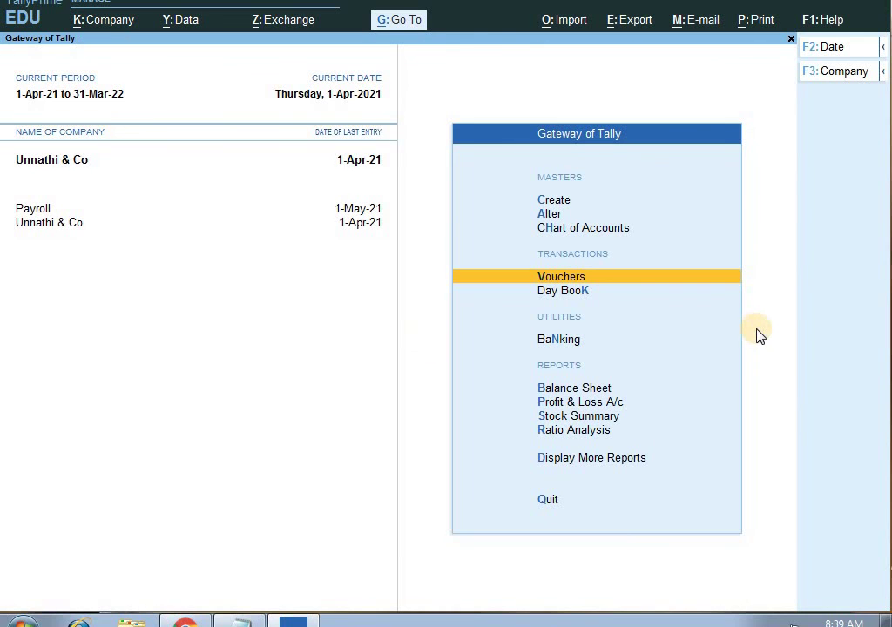
key(Return)
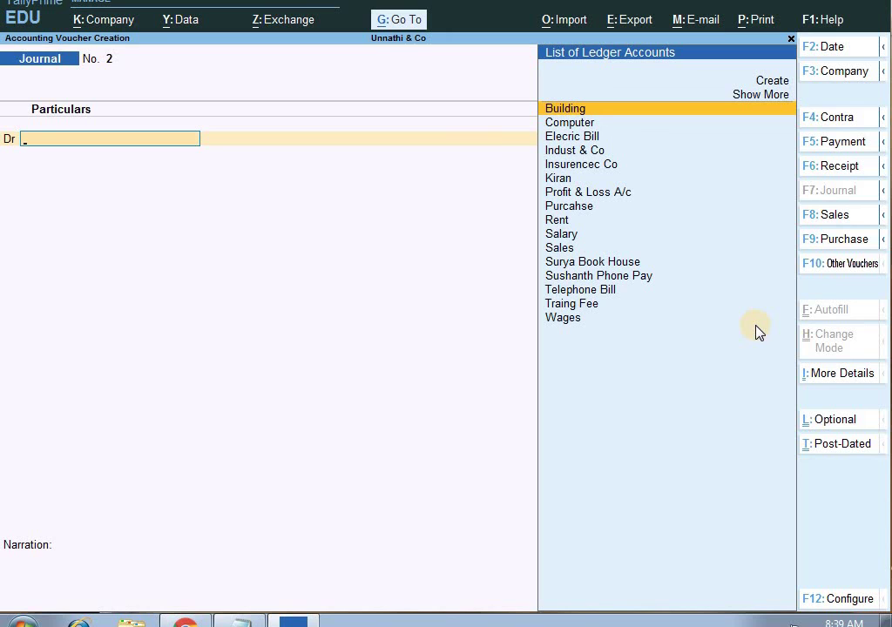
key(Escape)
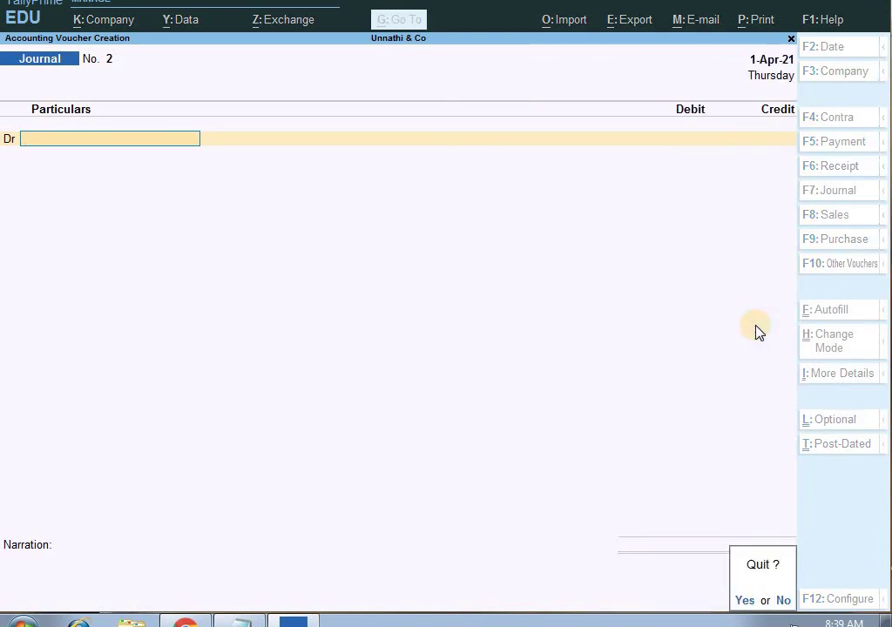
key(Return)
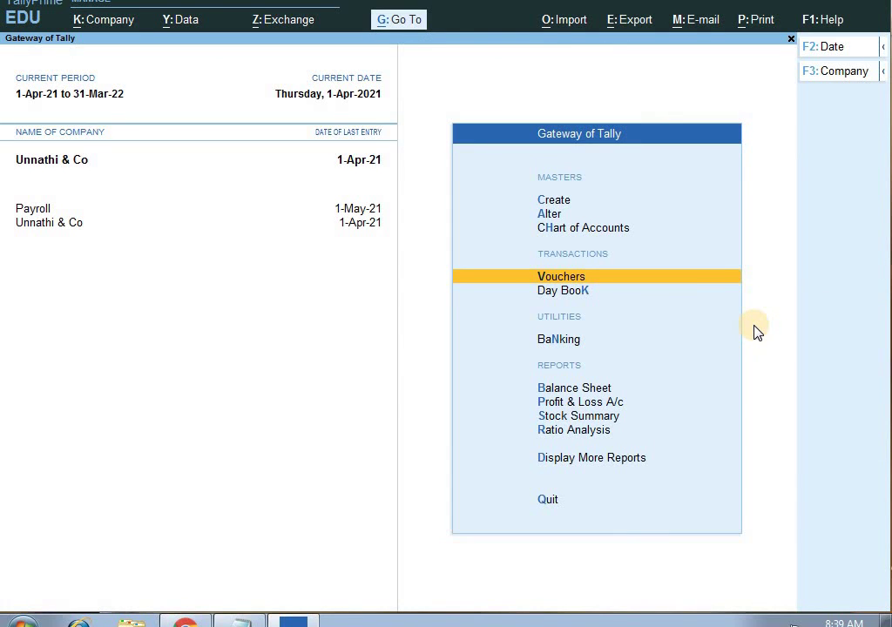
key(Return)
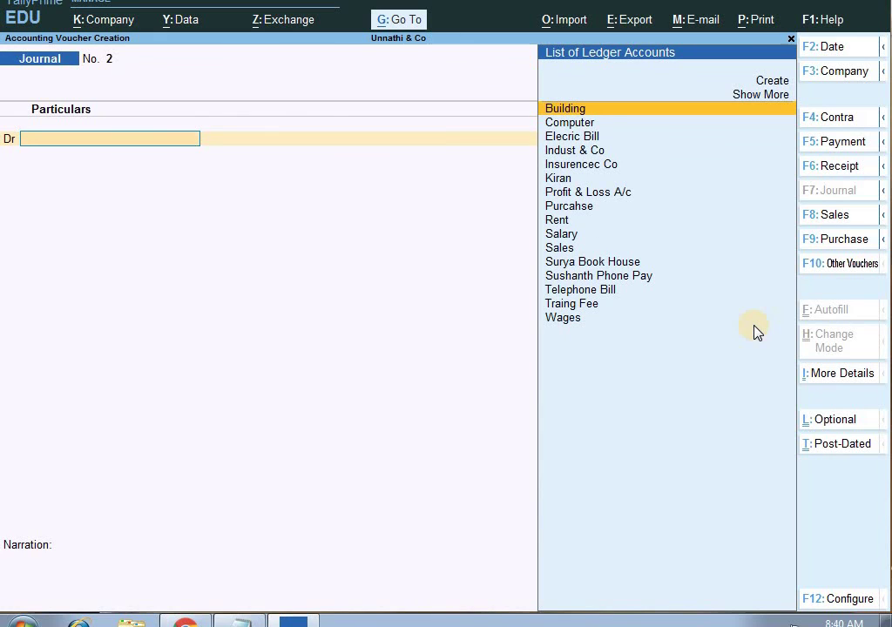
Switch to a Contra voucher and change its entry layout to single-entry mode
key(F4)
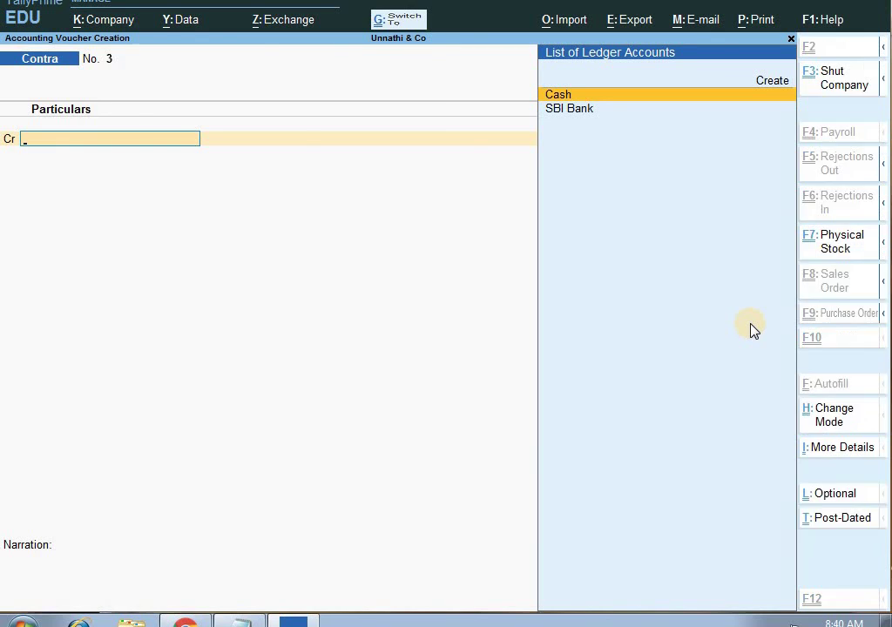
key(ctrl+h)
key(Down)
key(Return)
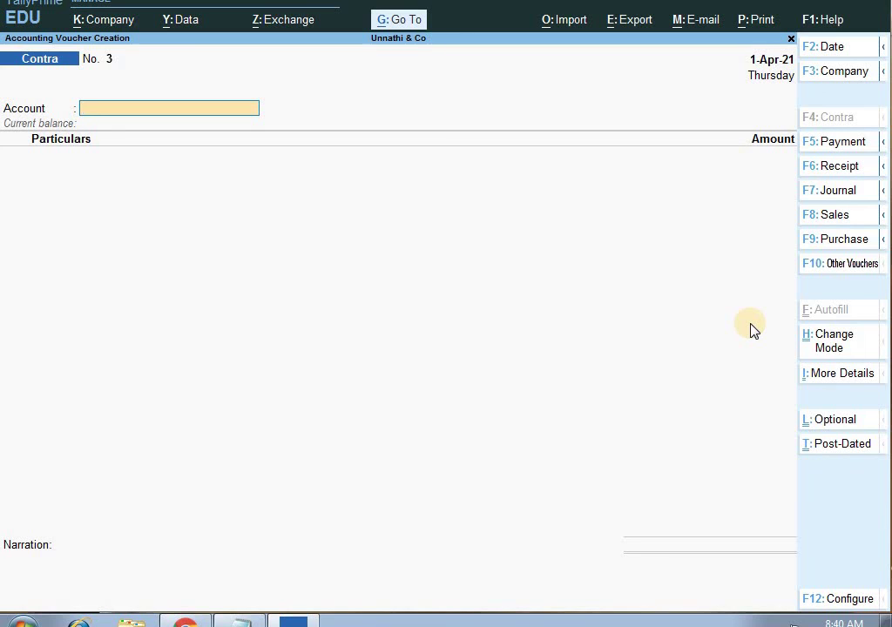
View the Payment, Receipt and Journal vouchers in turn to compare their entry layouts
key(F5)
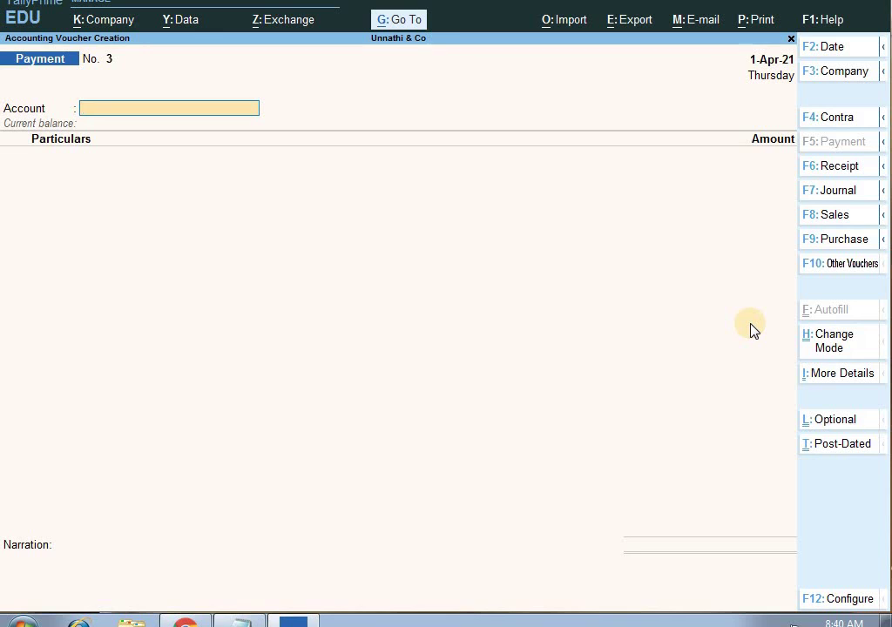
key(Return)
key(BackSpace)
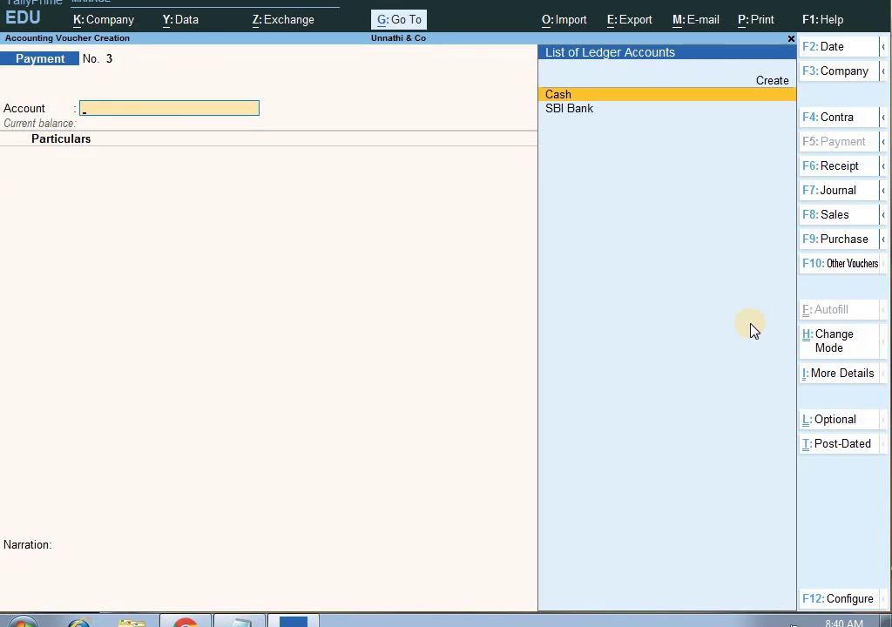
key(F6)
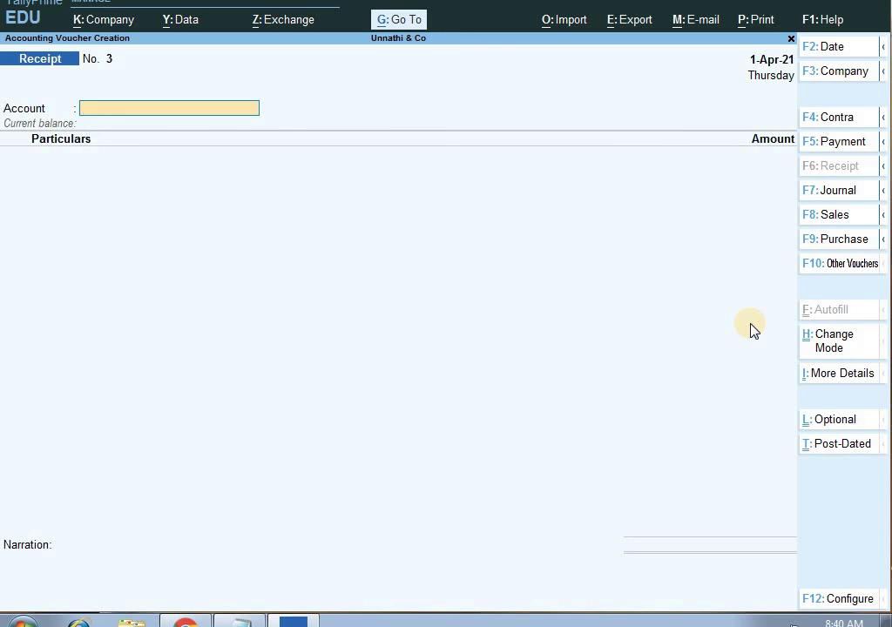
key(F7)
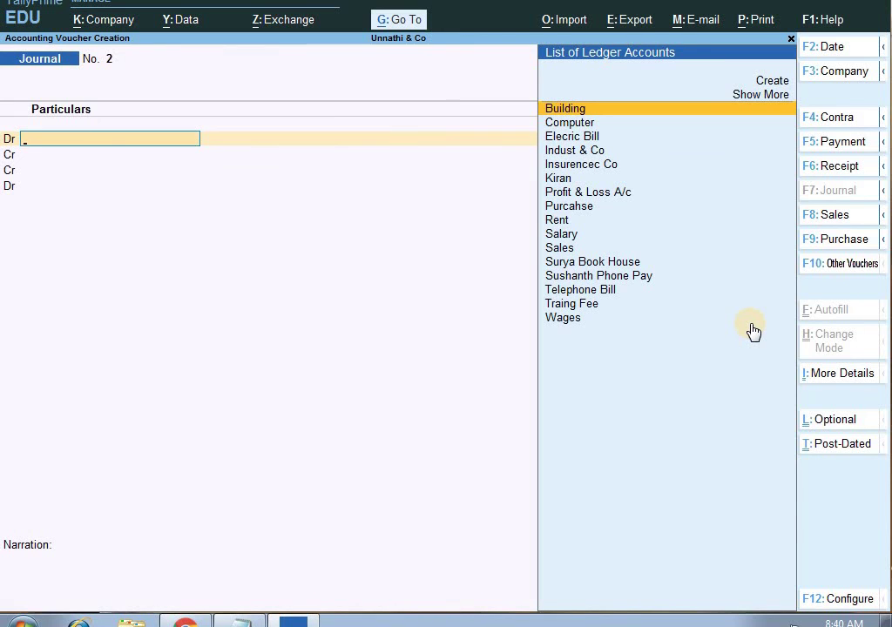
key(Down)
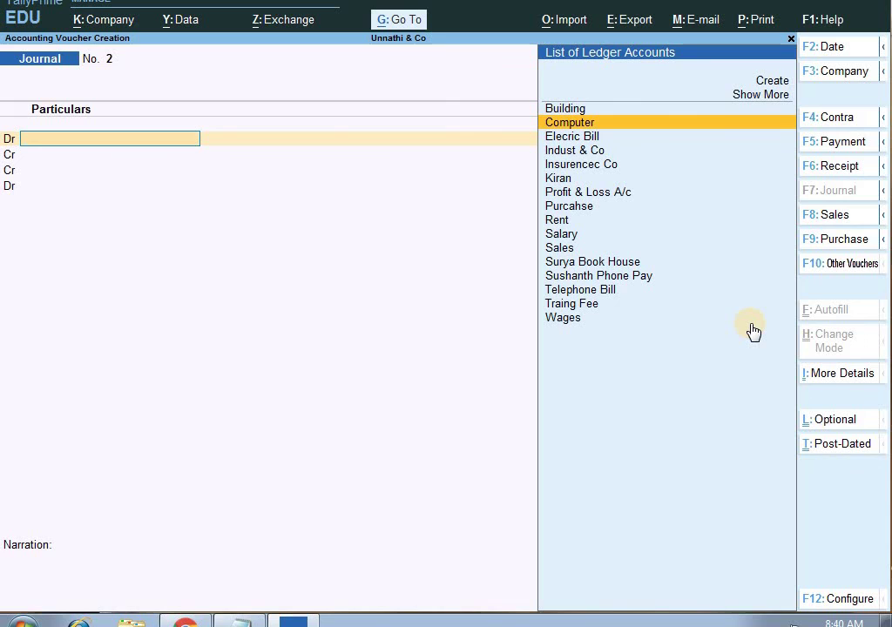